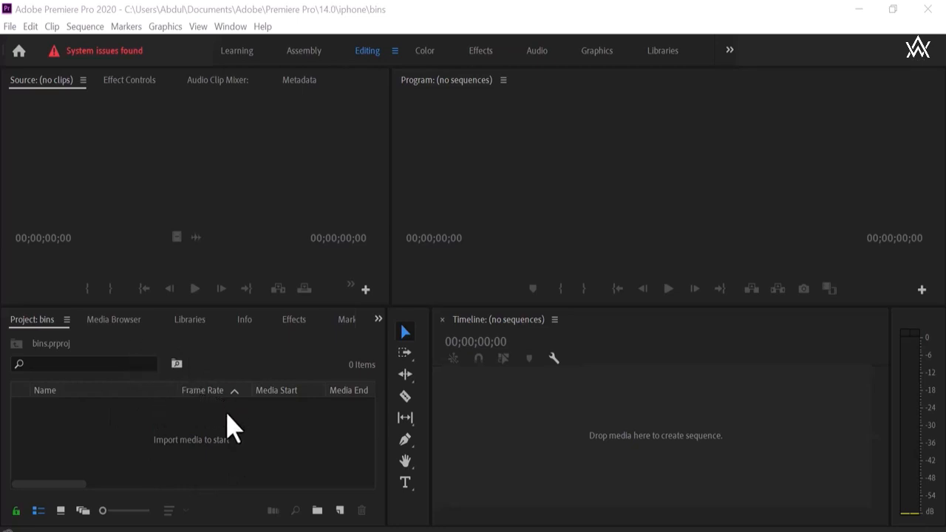
# Create a new bin in the project panel, keeping its default name Bin.
pyautogui.click(265, 446)
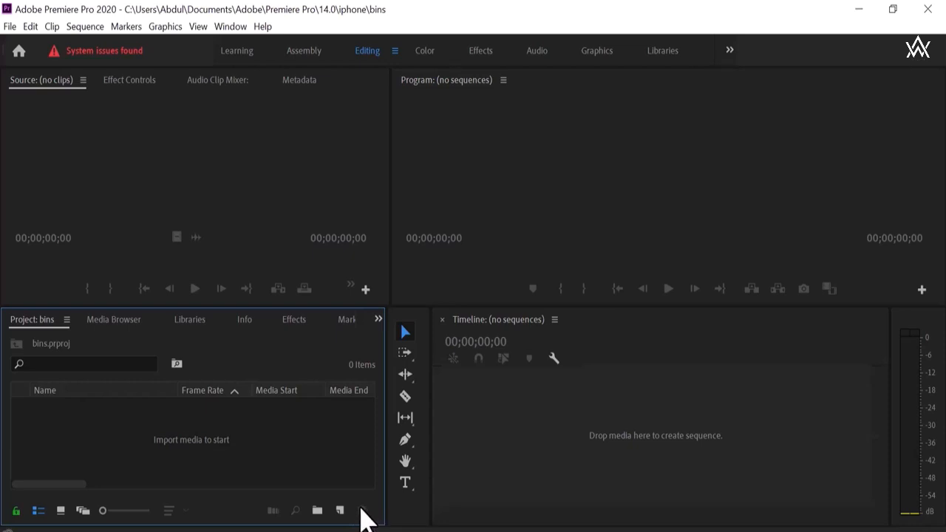
pyautogui.click(317, 510)
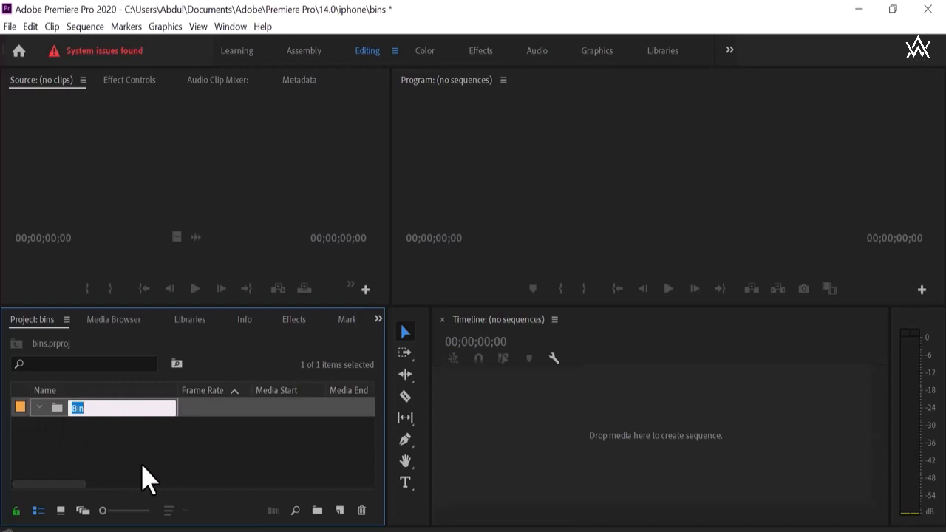
# Import several stock video clips from the Desktop's story blocks folder into the new bin.
pyautogui.doubleClick(205, 467)
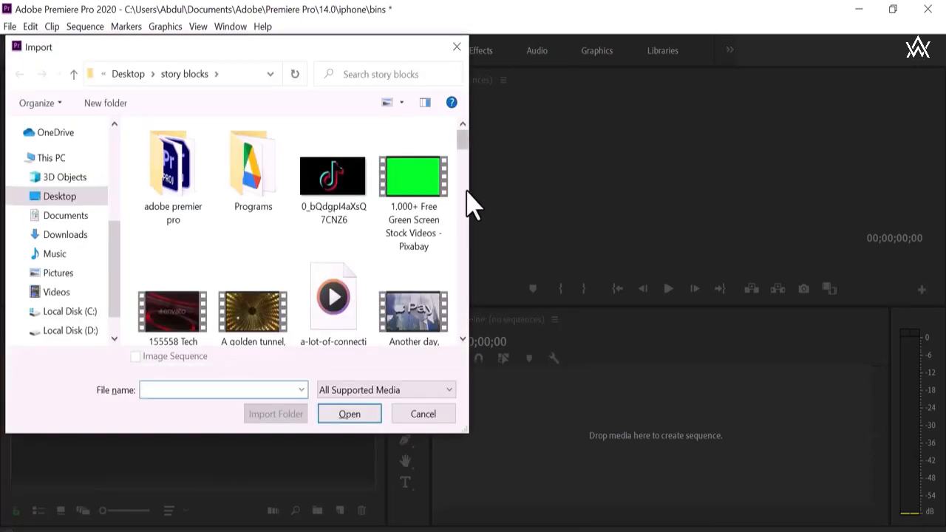
pyautogui.moveTo(463, 140); pyautogui.dragTo(473, 209)
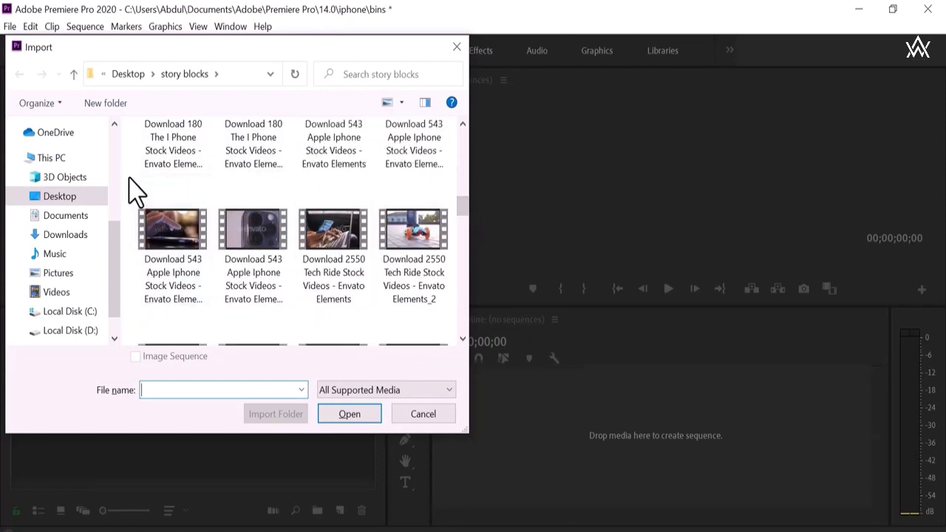
pyautogui.moveTo(130, 178); pyautogui.dragTo(453, 348)
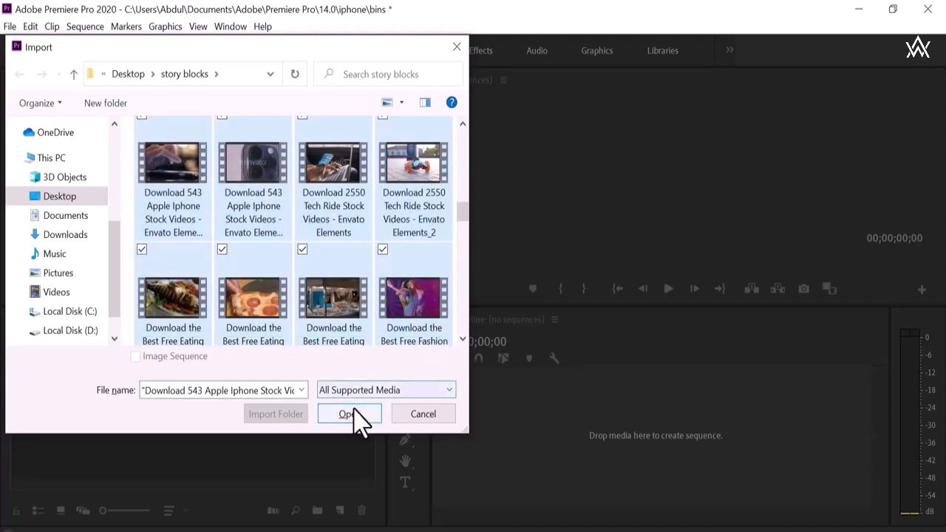
pyautogui.click(353, 417)
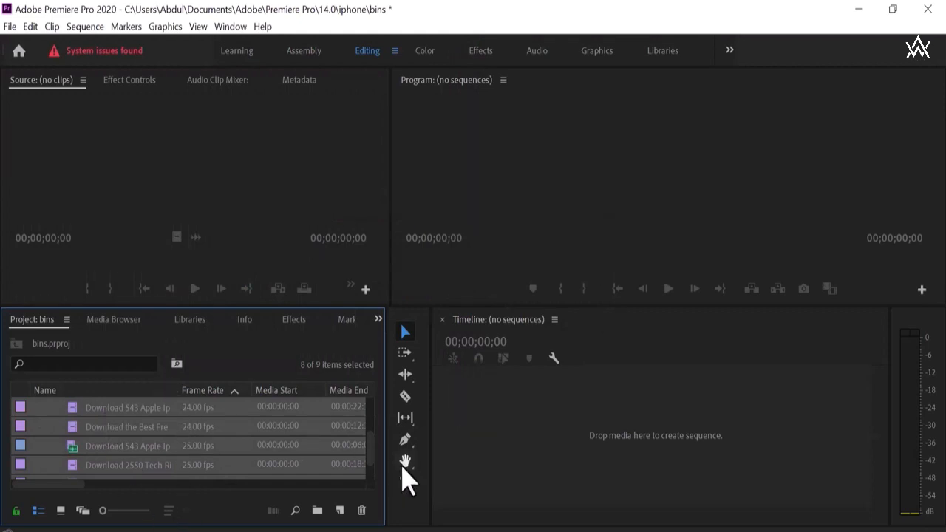
pyautogui.moveTo(373, 465); pyautogui.dragTo(371, 430)
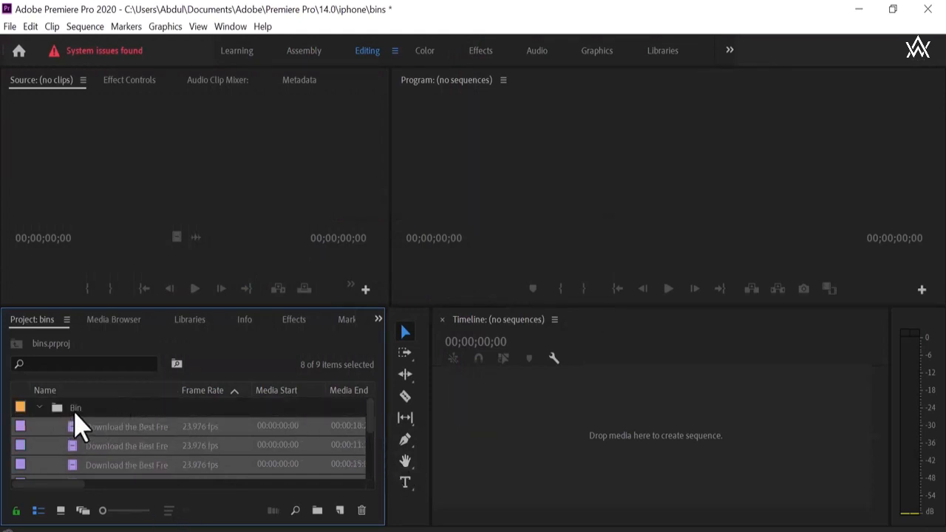
pyautogui.click(39, 408)
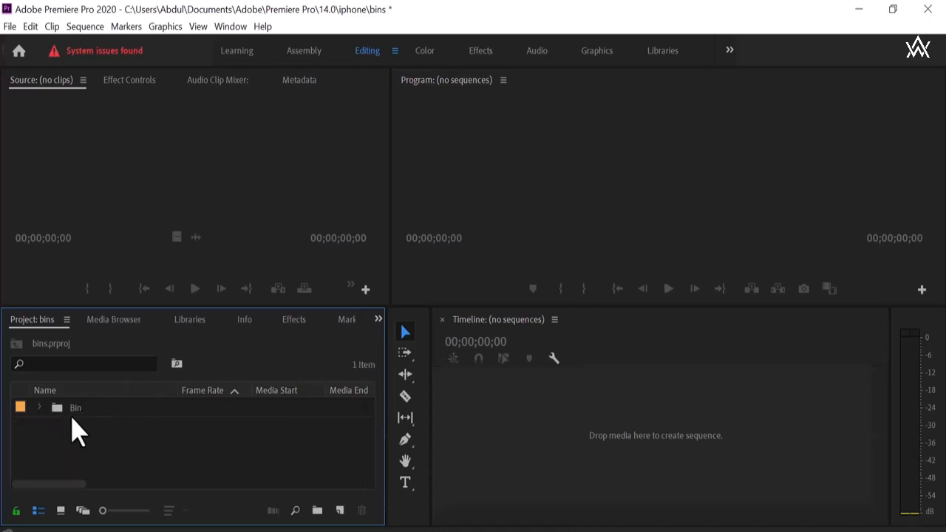
pyautogui.click(39, 409)
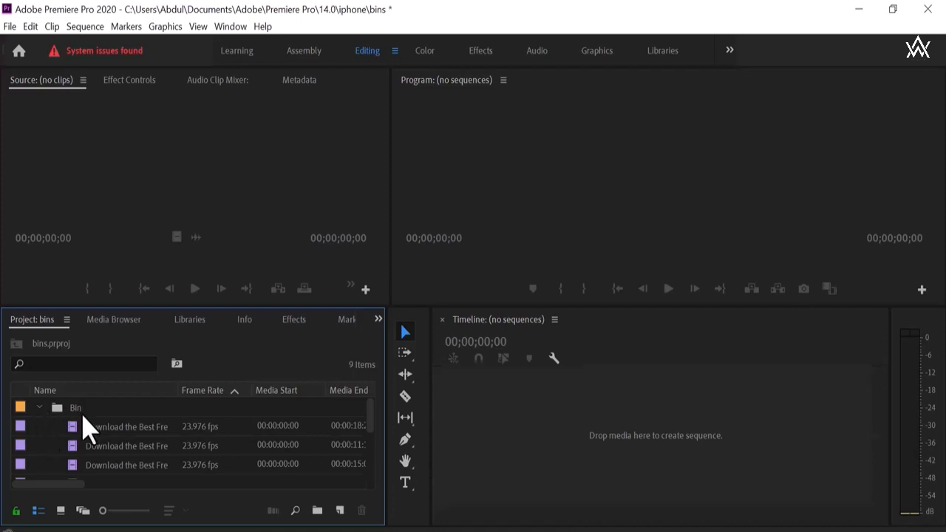
pyautogui.rightClick(19, 407)
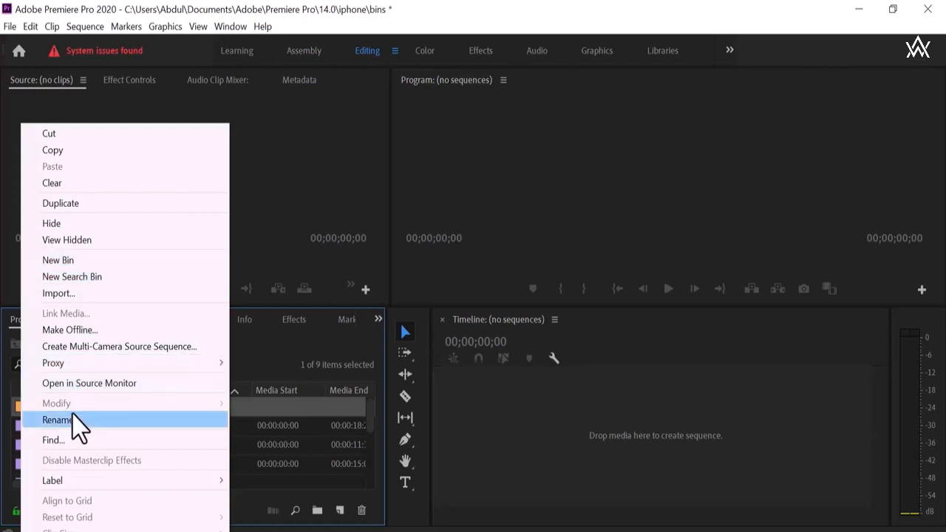
pyautogui.click(195, 486)
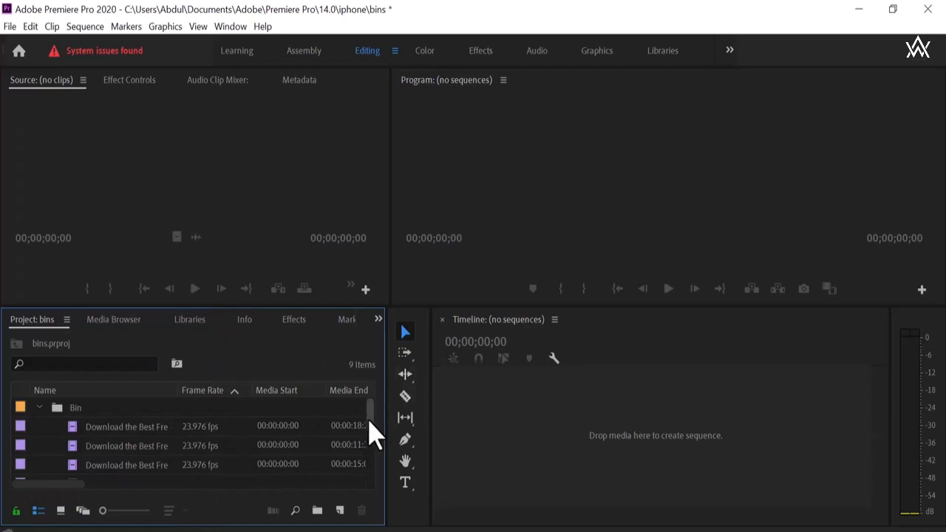
# Create another new bin and name it video.
pyautogui.moveTo(367, 384); pyautogui.dragTo(373, 505)
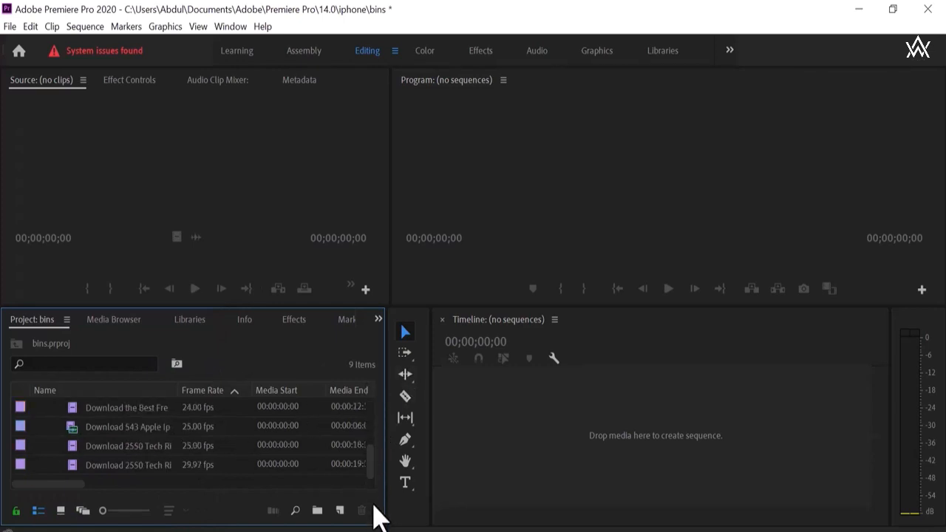
pyautogui.click(317, 509)
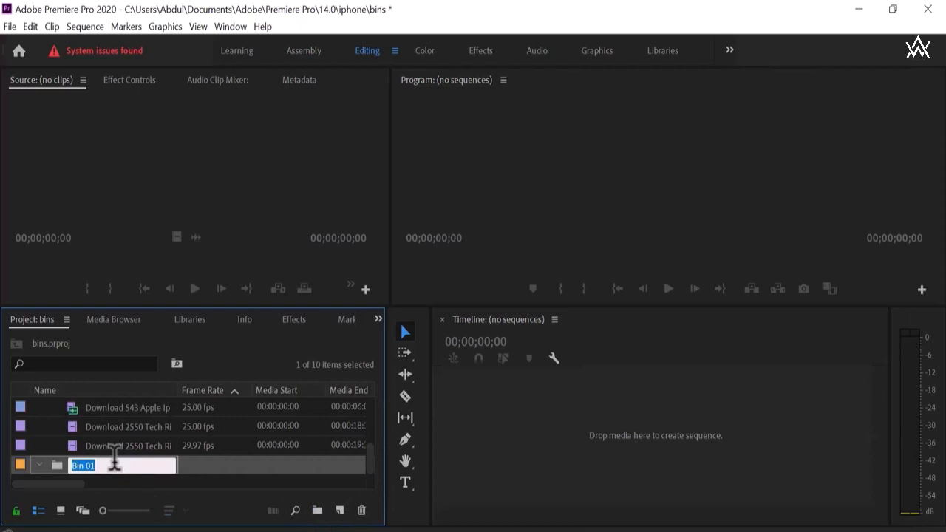
pyautogui.press('BackSpace')
pyautogui.write('video')
pyautogui.click(110, 484)
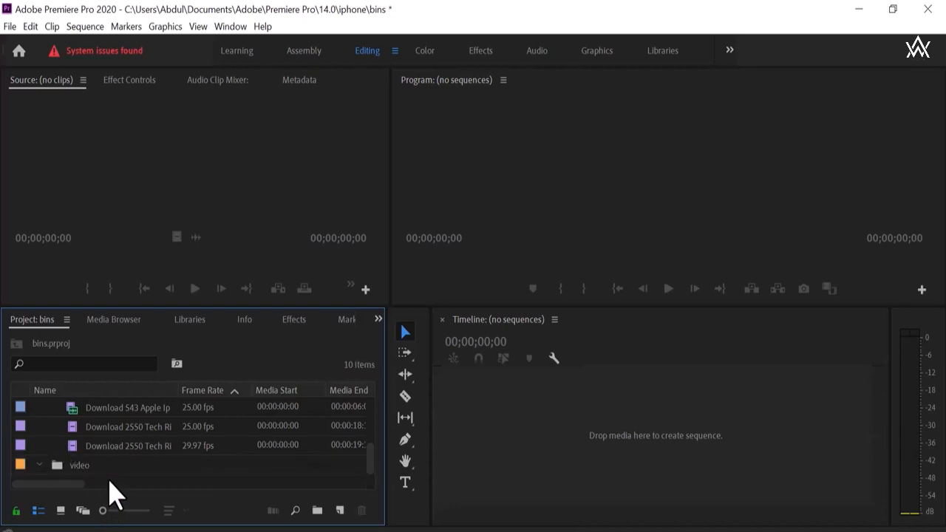
# Create another new bin and name it audio.
pyautogui.click(317, 510)
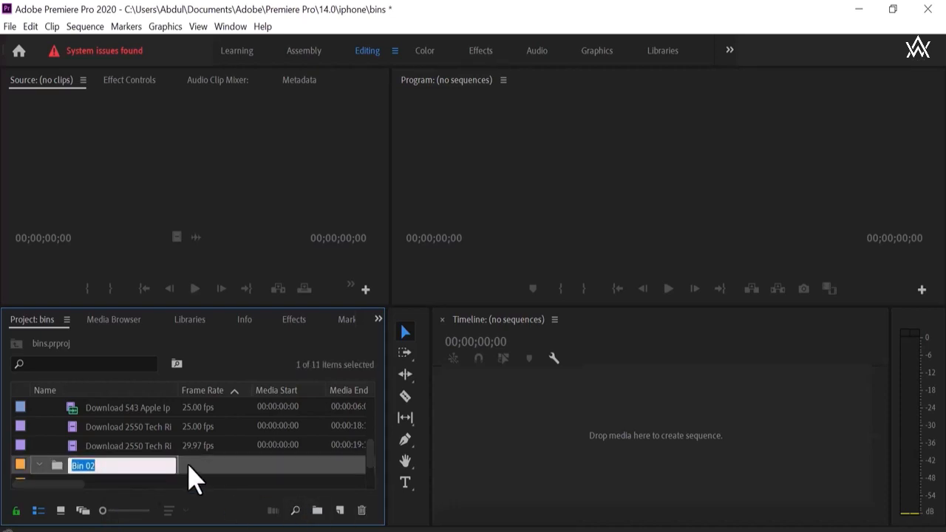
pyautogui.click(137, 464)
pyautogui.press('BackSpace')
pyautogui.press('BackSpace')
pyautogui.press('BackSpace')
pyautogui.press('BackSpace')
pyautogui.press('BackSpace')
pyautogui.press('BackSpace')
pyautogui.write('audio')
pyautogui.click(172, 483)
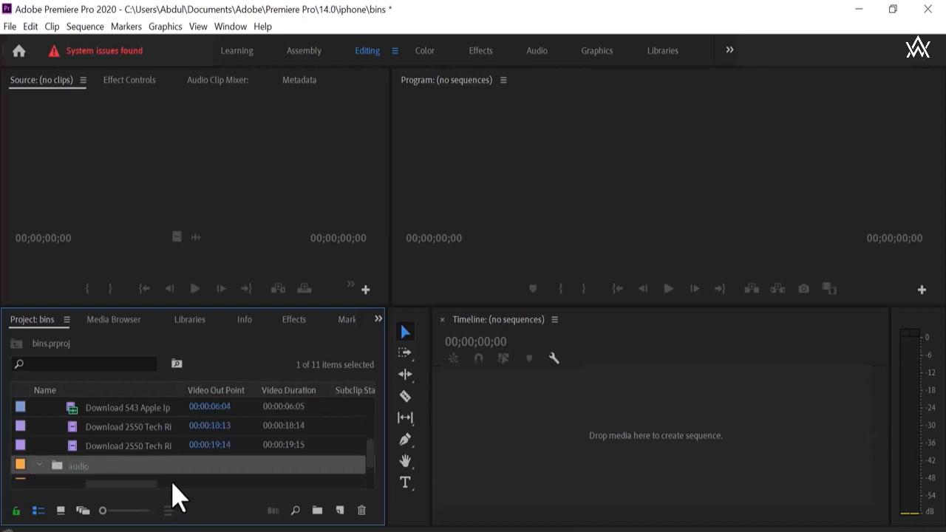
# Create a bin named sequence nested inside the audio bin.
pyautogui.click(317, 509)
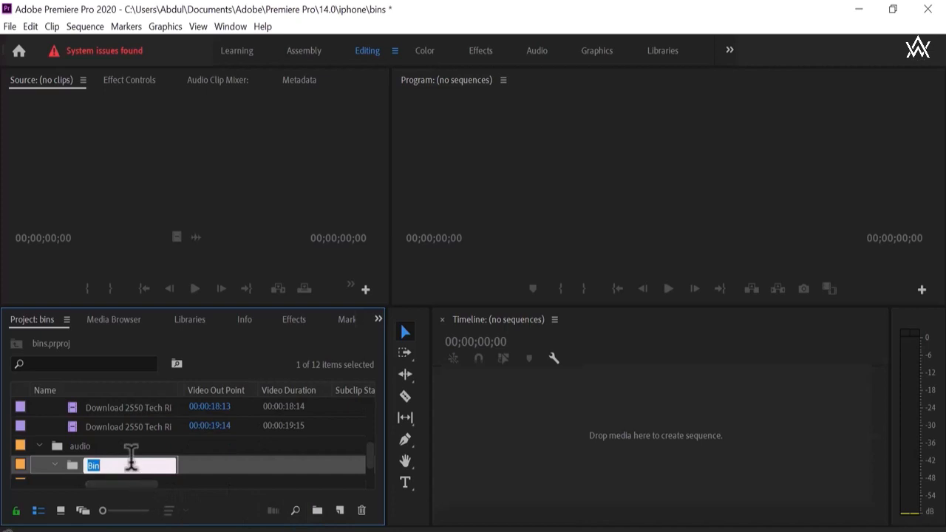
pyautogui.press('BackSpace')
pyautogui.write('seque')
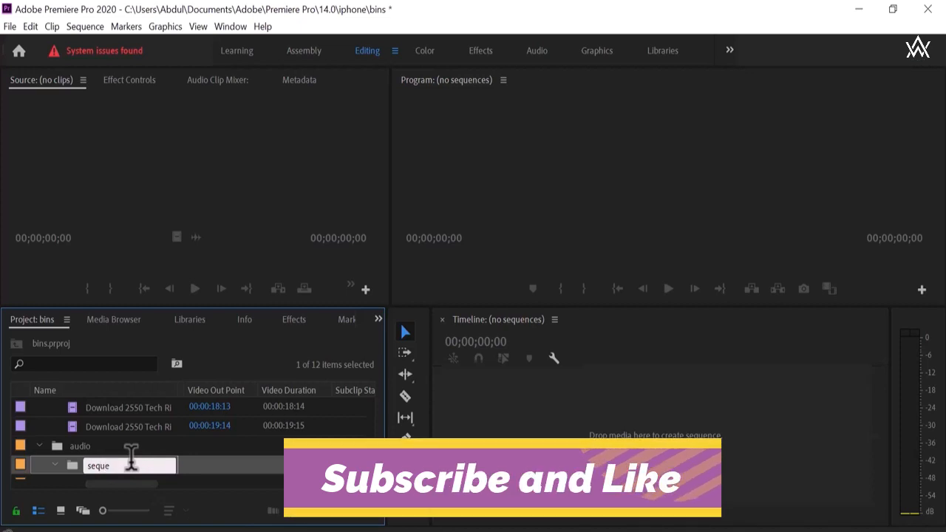
pyautogui.write('nce')
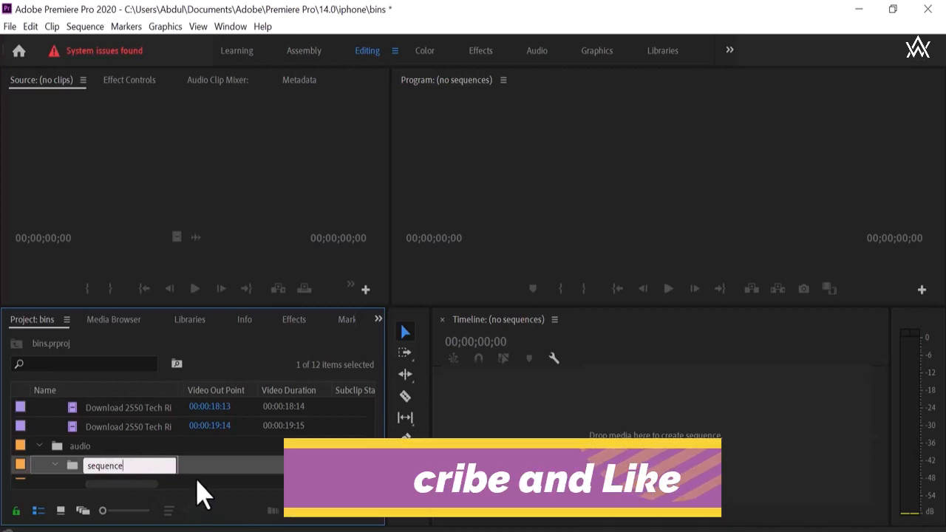
pyautogui.press('Return')
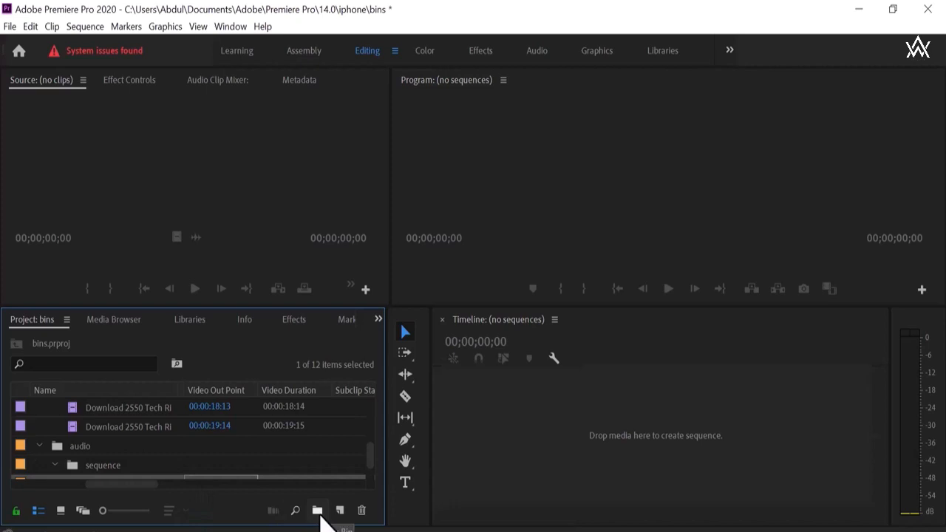
# Create a bin named effects nested inside the video bin.
pyautogui.click(318, 515)
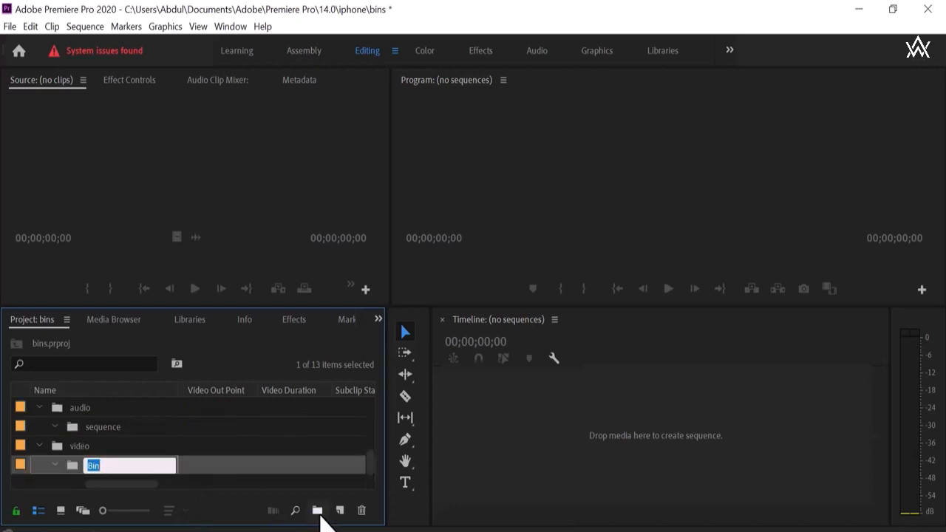
pyautogui.write('effects')
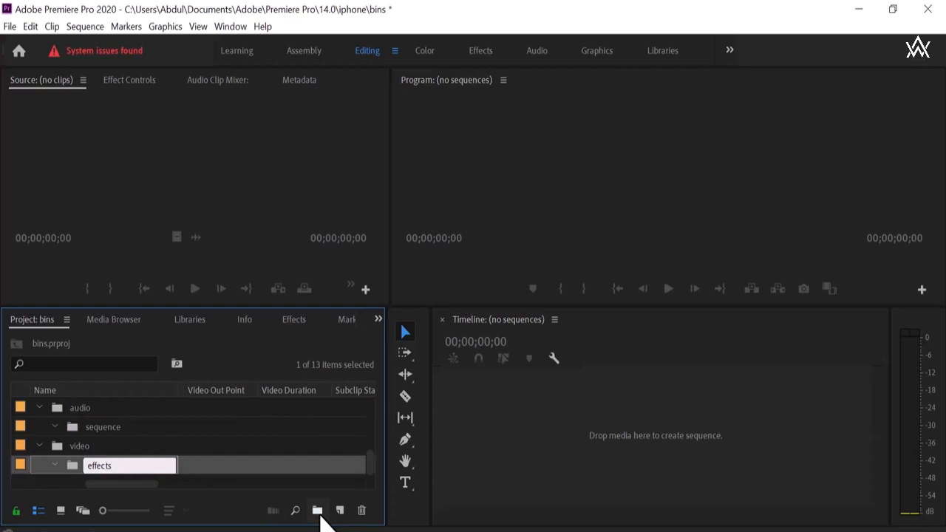
pyautogui.click(253, 484)
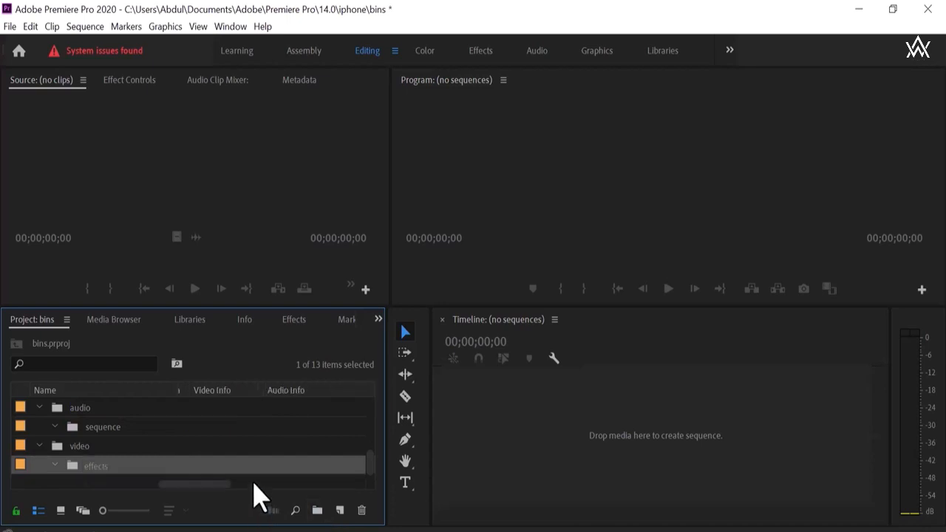
# Create a bin named templates nested inside the effects bin.
pyautogui.click(317, 510)
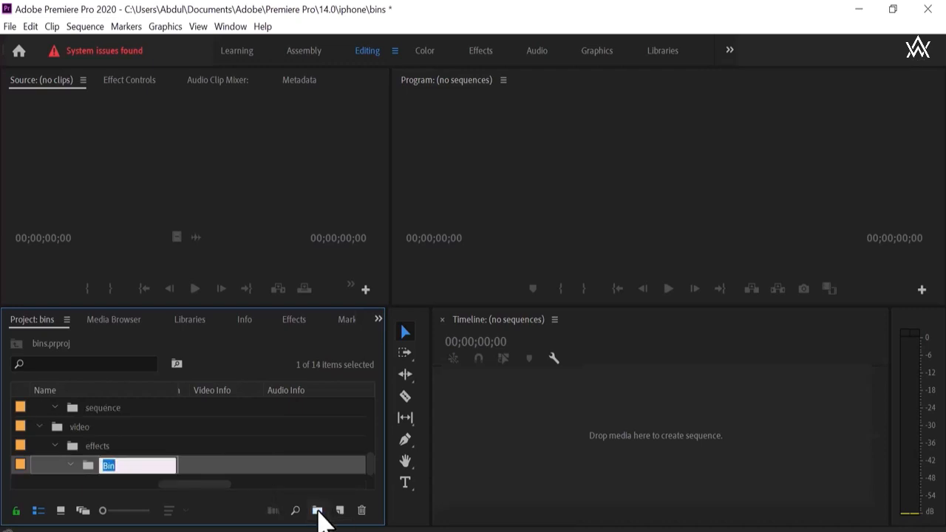
pyautogui.press('BackSpace')
pyautogui.write('templates')
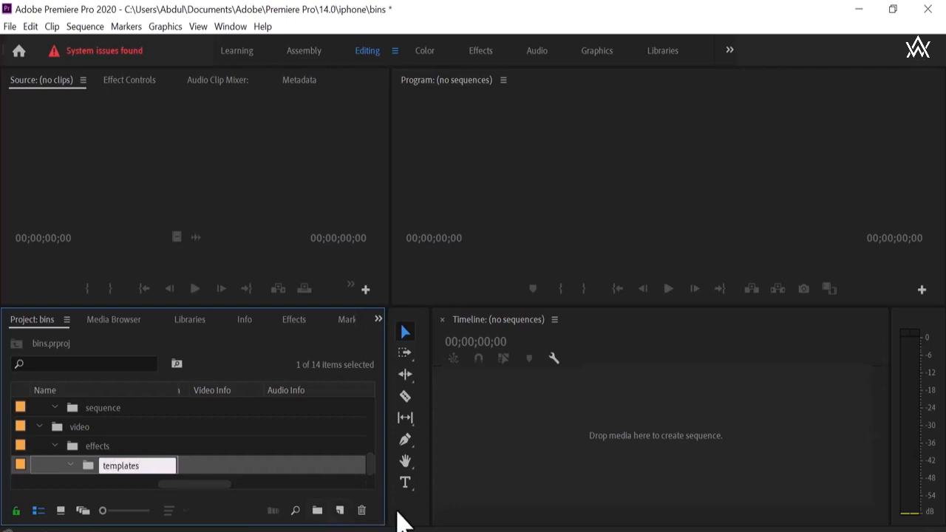
pyautogui.click(326, 485)
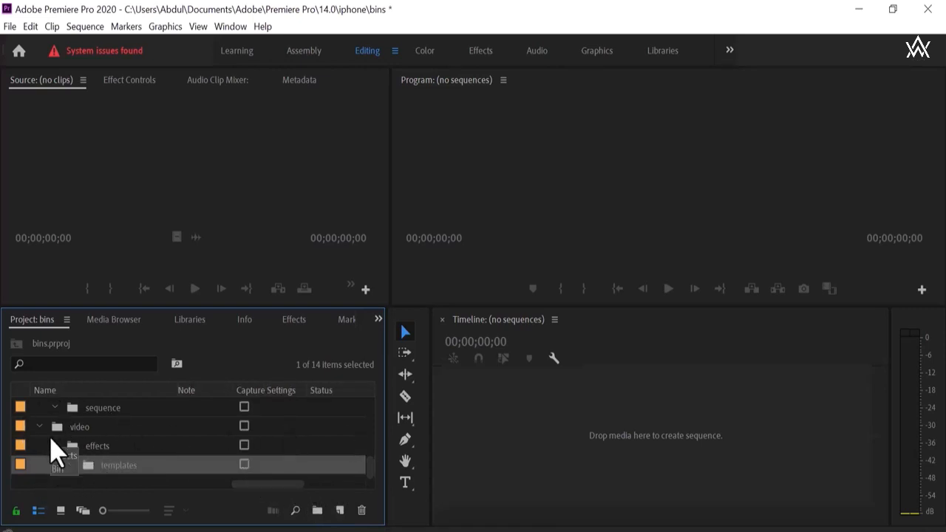
pyautogui.moveTo(50, 439); pyautogui.dragTo(53, 444)
pyautogui.click(55, 446)
pyautogui.click(54, 464)
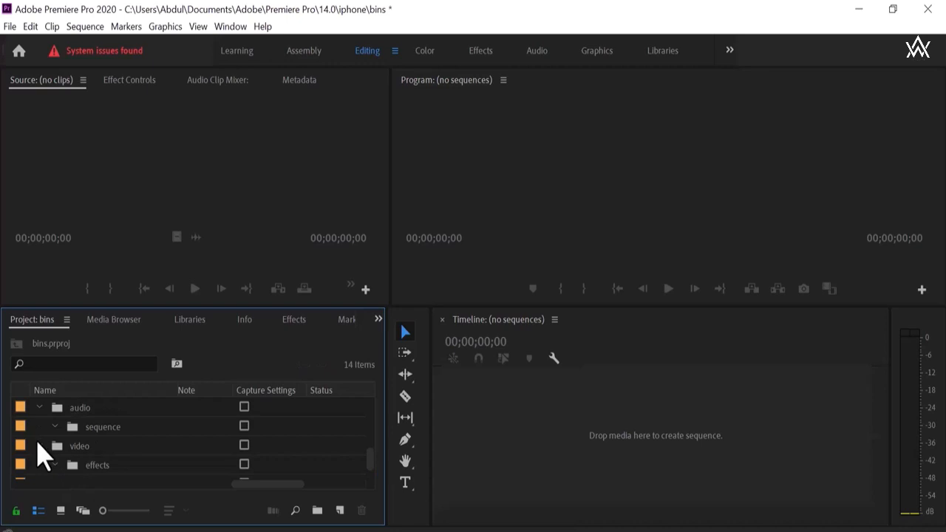
# Set the audio bin's label colour to Brown.
pyautogui.scroll(1, 20, 429)
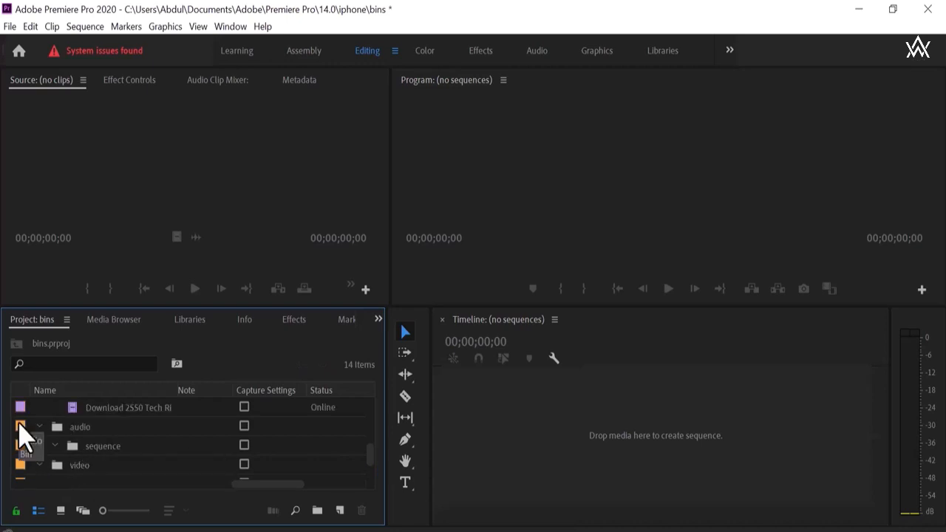
pyautogui.rightClick(19, 427)
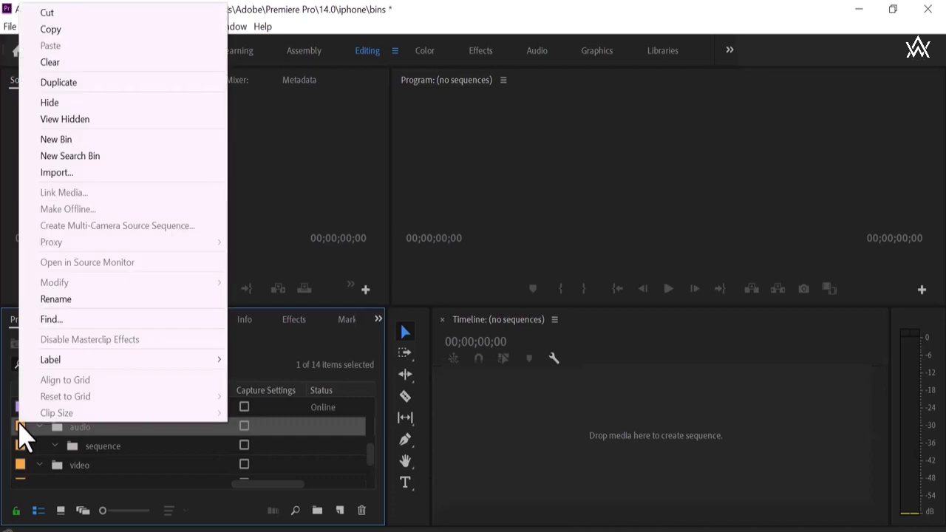
pyautogui.moveTo(224, 361)
pyautogui.moveTo(170, 361)
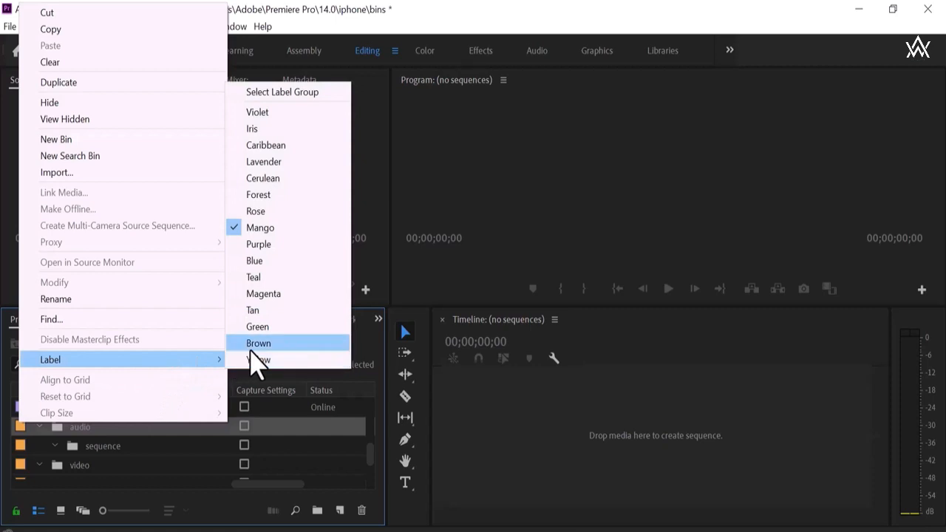
pyautogui.click(251, 348)
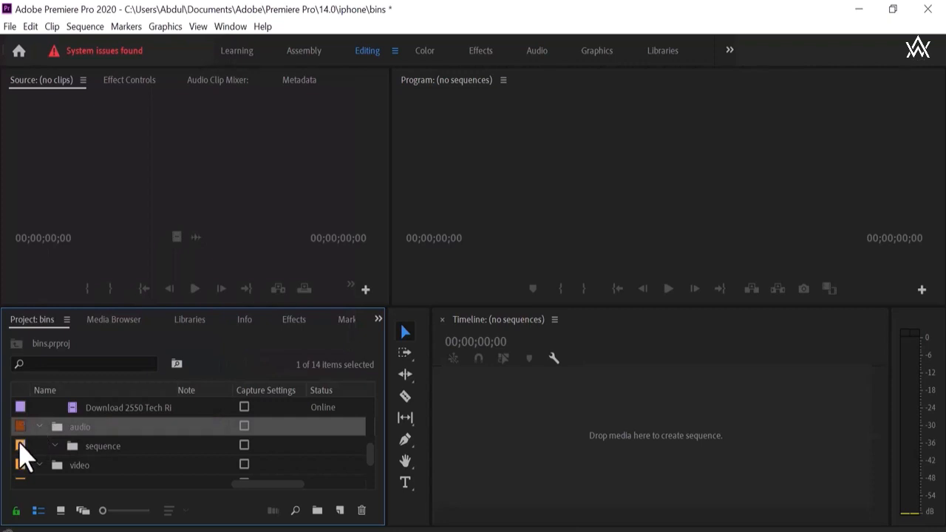
# Set the sequence bin's label colour to Green.
pyautogui.click(20, 447)
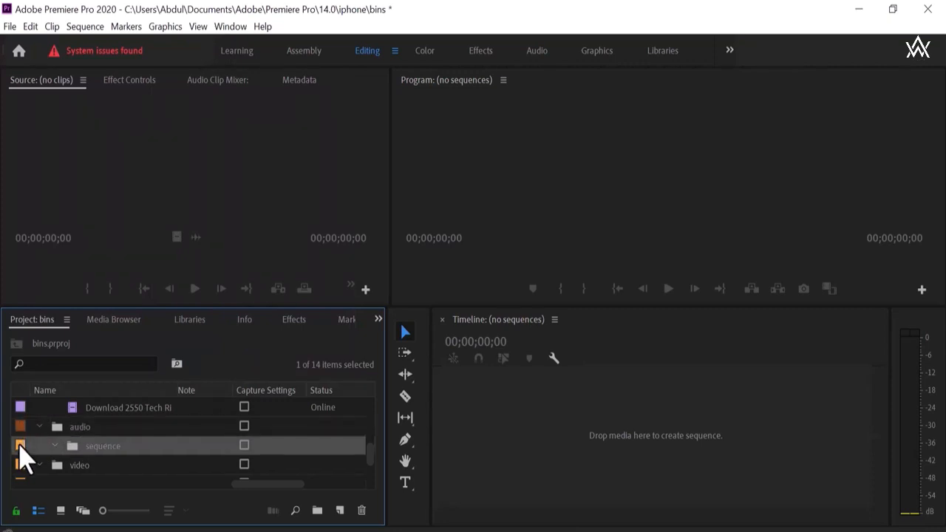
pyautogui.rightClick(20, 447)
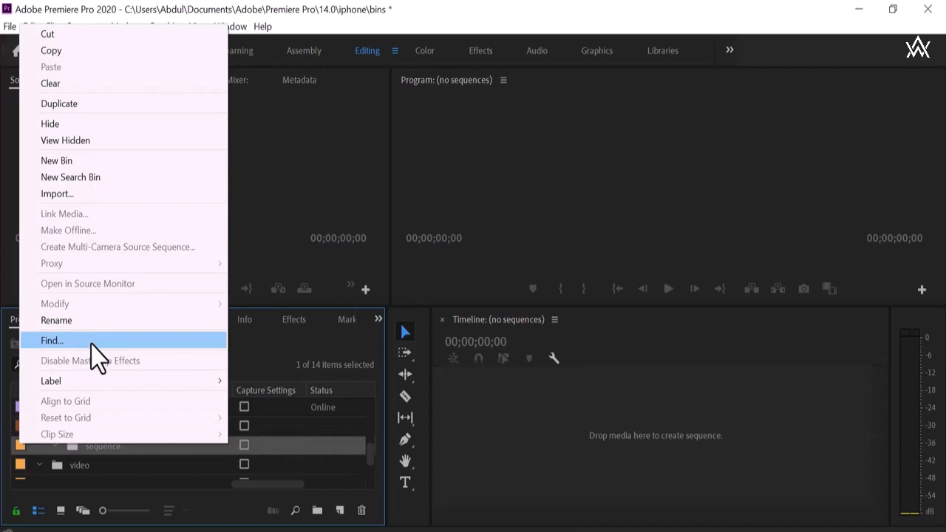
pyautogui.moveTo(136, 382)
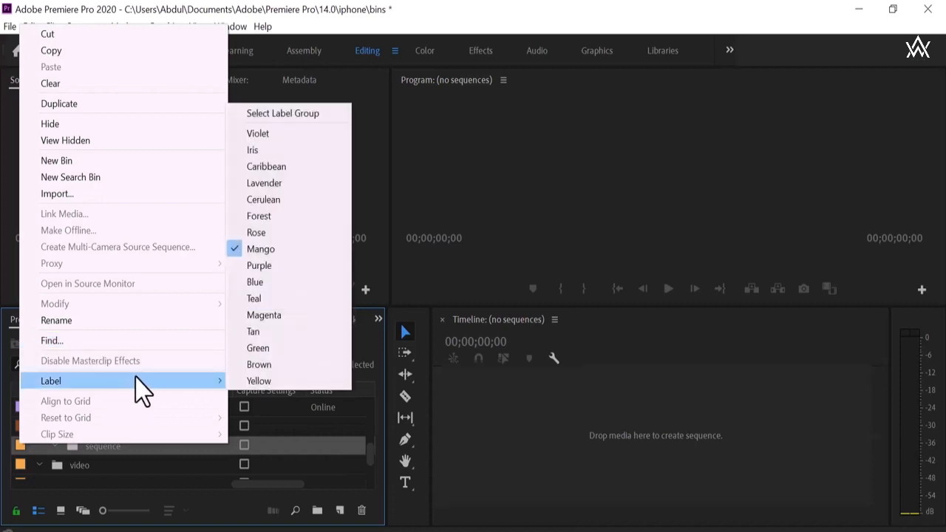
pyautogui.click(258, 350)
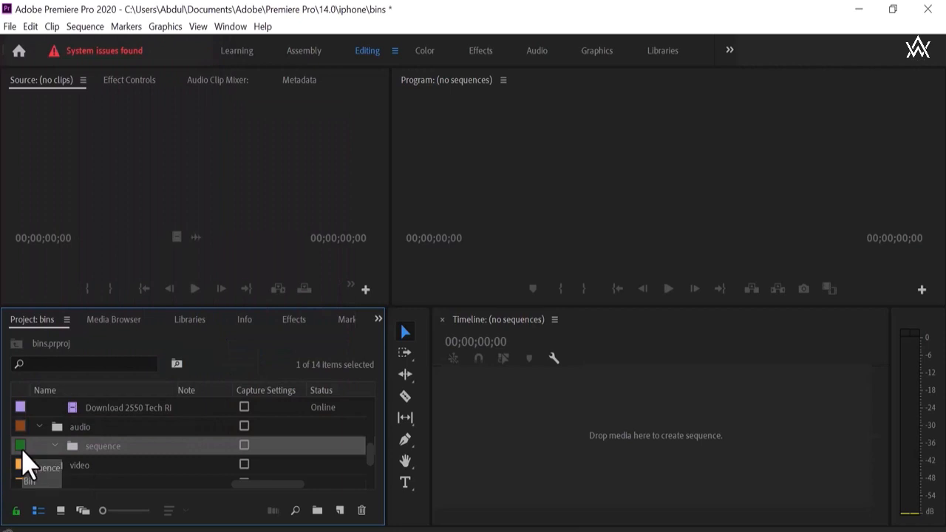
# Collapse the Bin folder that holds the imported clips.
pyautogui.scroll(5, 22, 461)
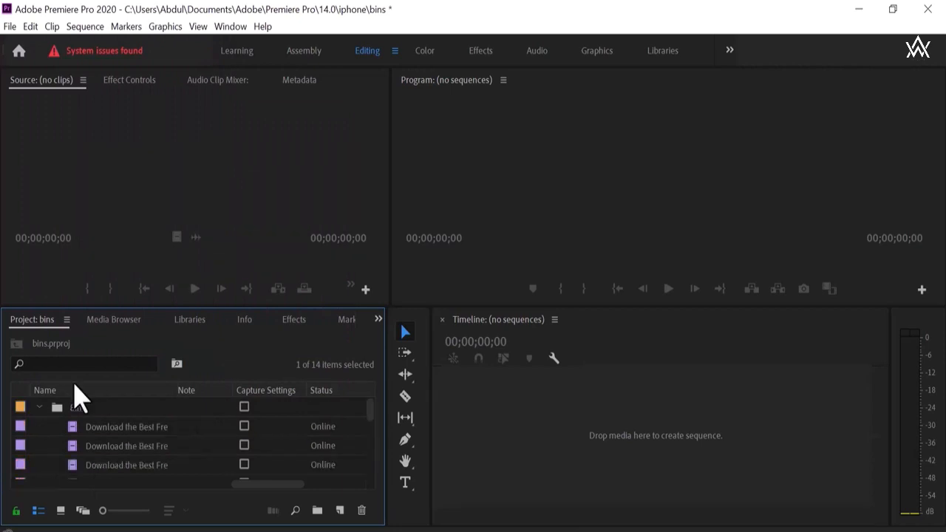
pyautogui.click(39, 408)
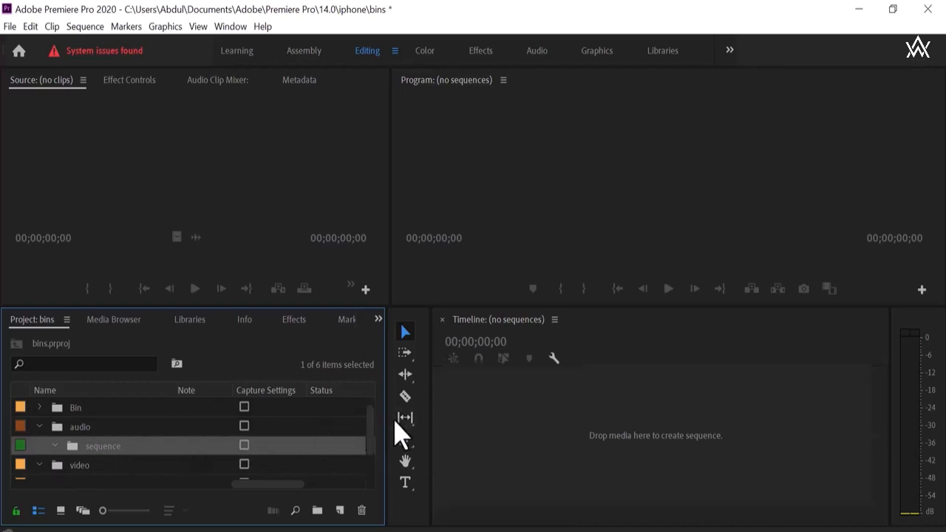
pyautogui.moveTo(369, 443)
pyautogui.mouseDown()
pyautogui.moveTo(372, 461)
pyautogui.moveTo(371, 450)
pyautogui.mouseUp()
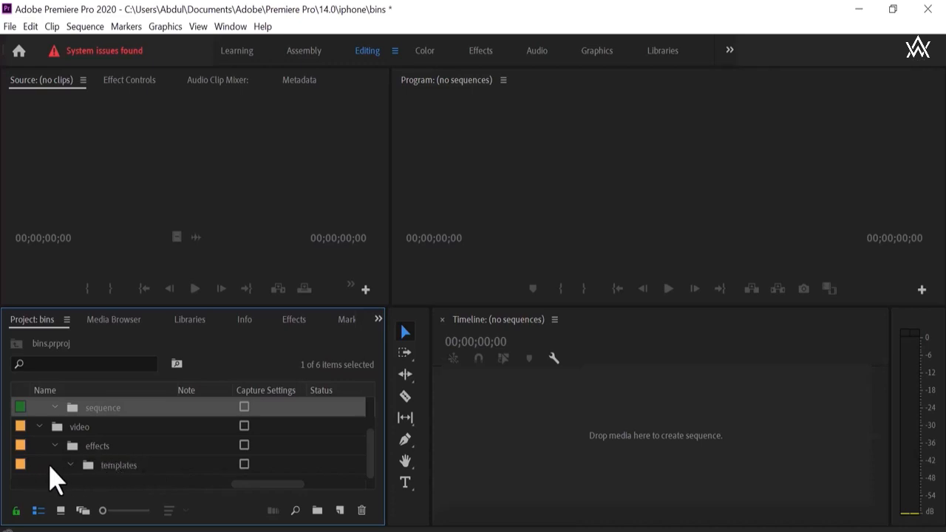
# Delete the templates bin from inside the effects bin.
pyautogui.click(223, 465)
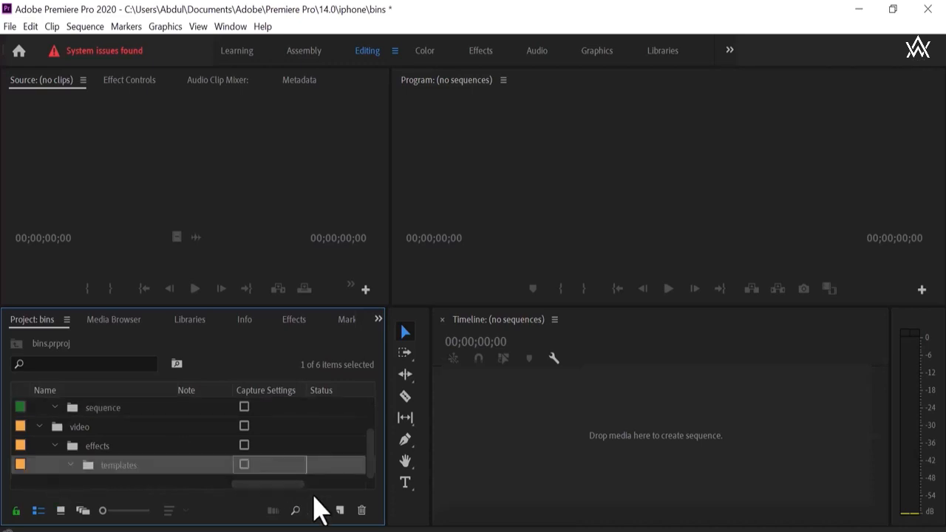
pyautogui.click(361, 510)
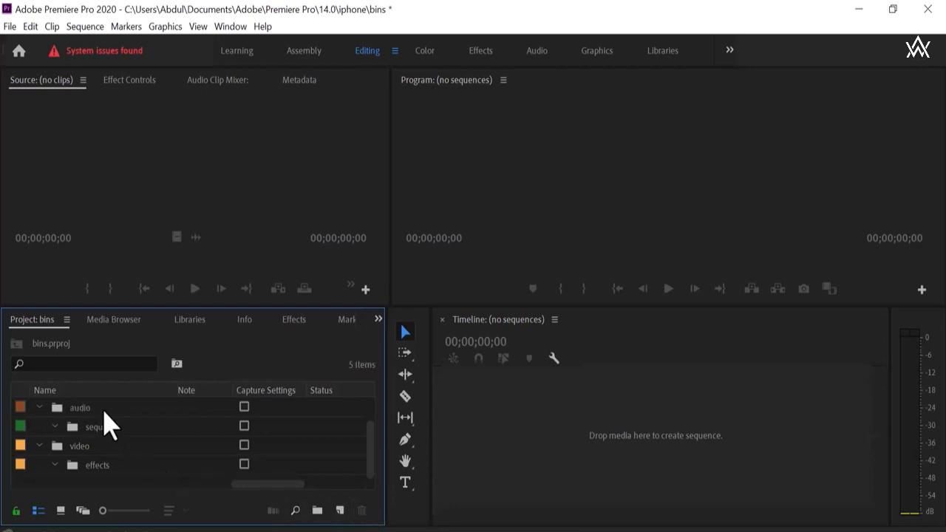